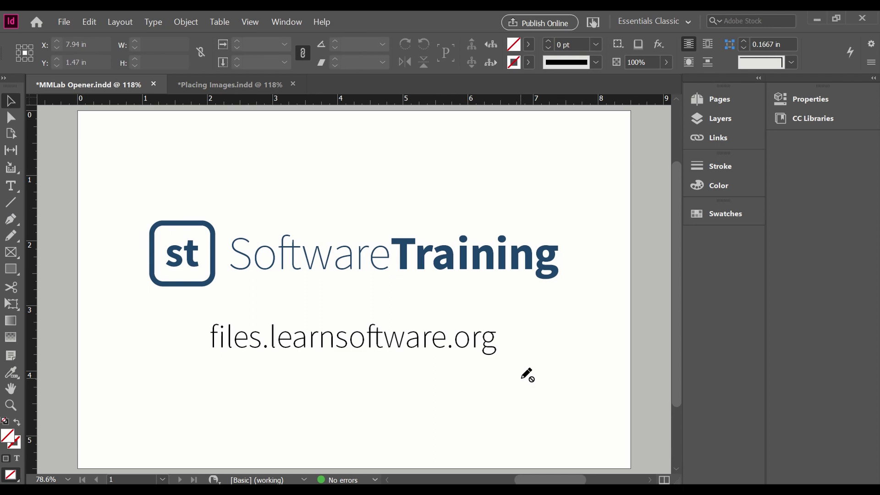
Step: Switch to the Placing Images.indd document with its blank page
{"action": "left_click", "coordinate": [249, 88]}
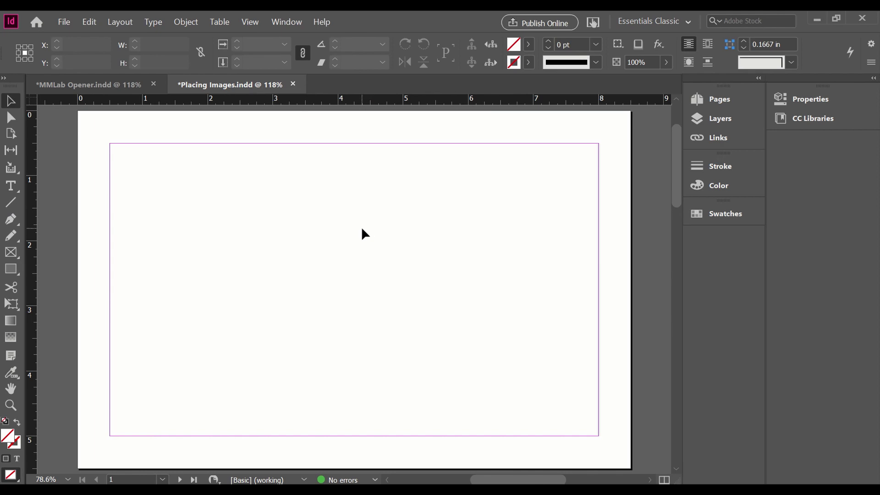
Step: Load philharmonic and titlepic_110_lg from the images folder via File > Place
{"action": "left_click", "coordinate": [64, 24]}
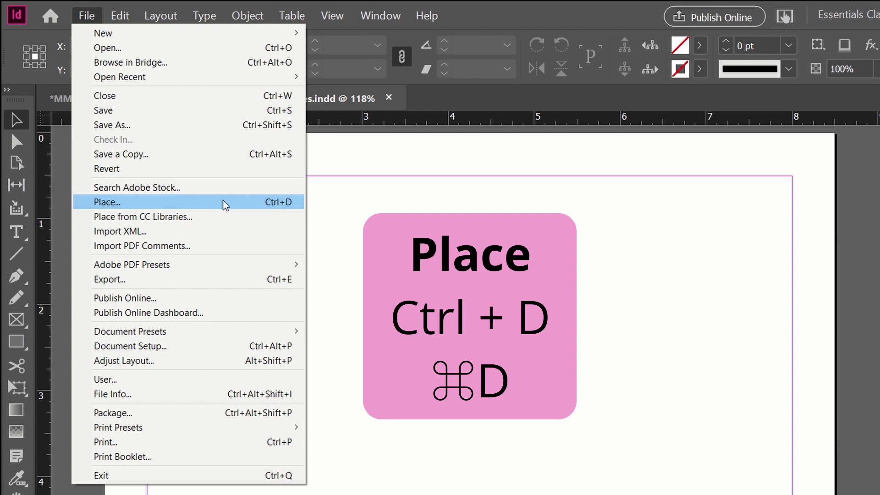
{"action": "left_click", "coordinate": [198, 202]}
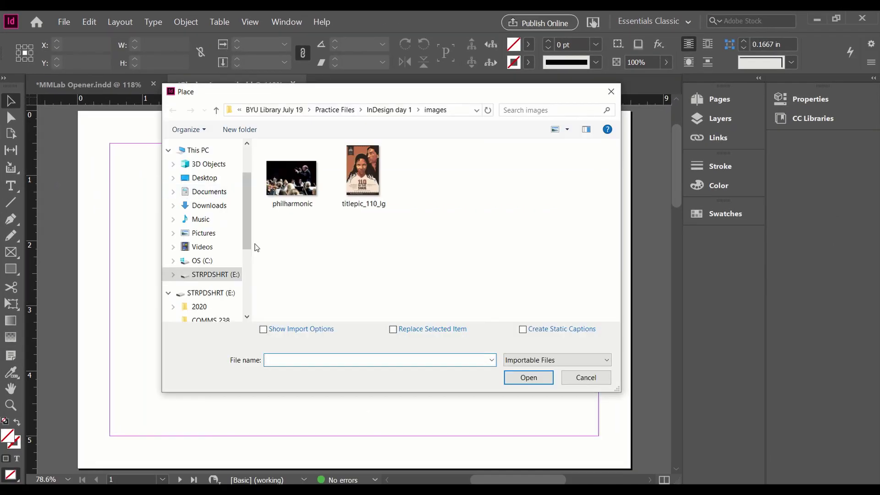
{"action": "left_click", "coordinate": [380, 115]}
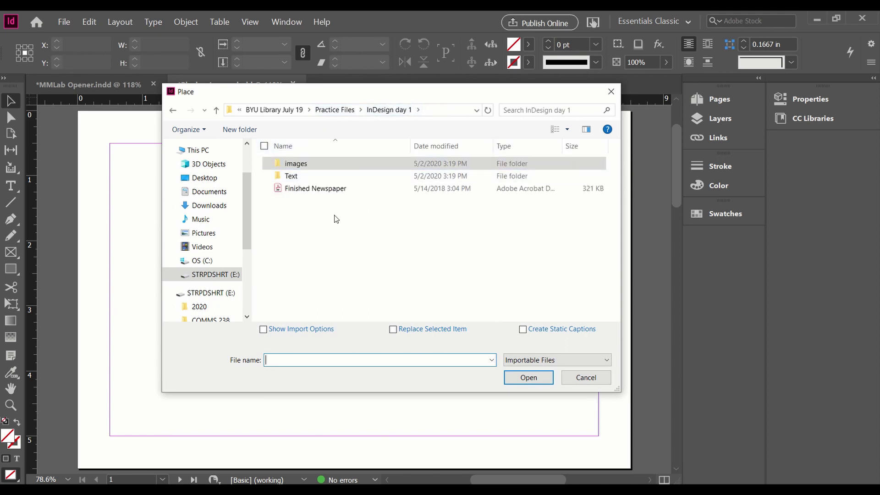
{"action": "left_click", "coordinate": [297, 166]}
{"action": "double_click", "coordinate": [297, 168]}
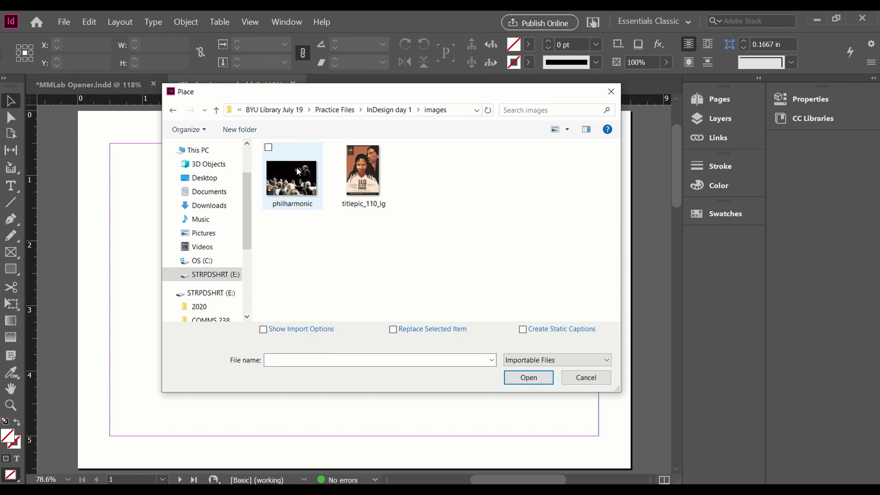
{"action": "left_click", "coordinate": [298, 171]}
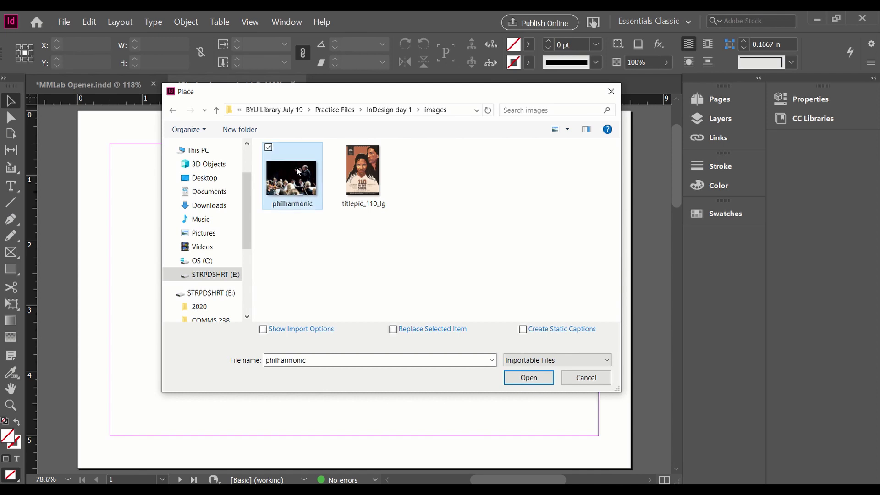
{"action": "left_click", "coordinate": [347, 165], "text": "shift"}
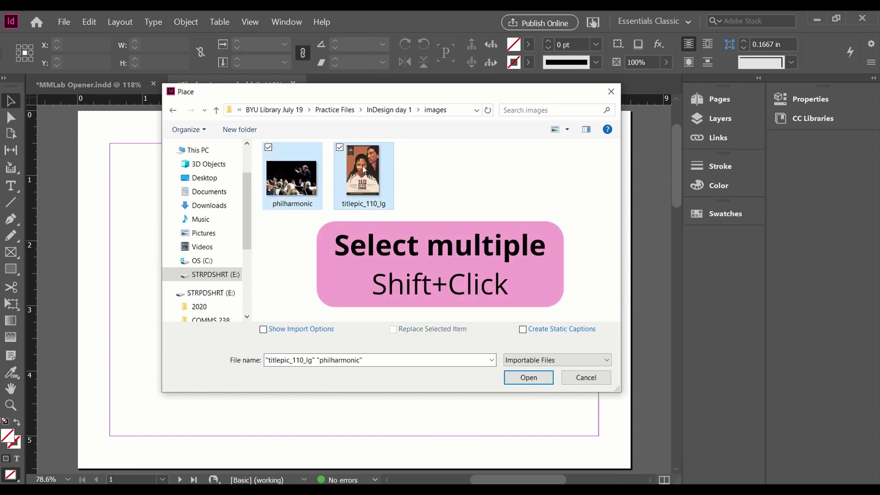
Step: Draw a top-left frame for the philharmonic photo and place titlepic_110_lg at 100% beside it
{"action": "left_click", "coordinate": [525, 376]}
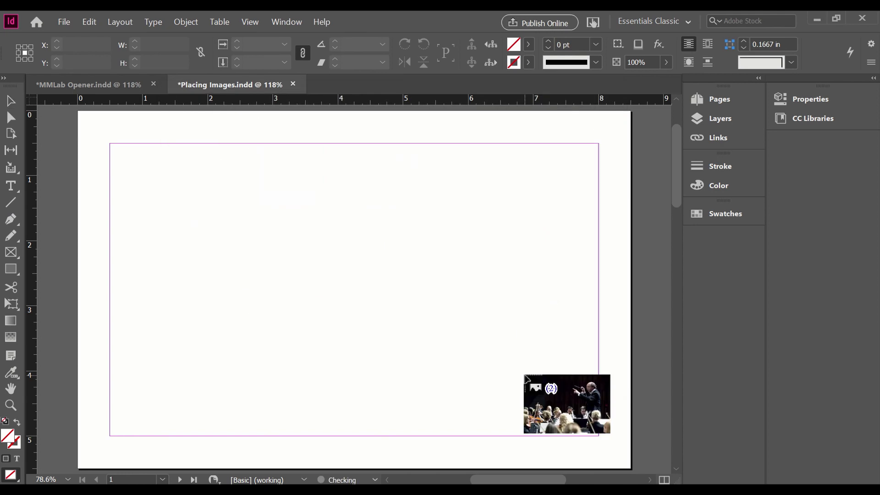
{"action": "left_click_drag", "start_coordinate": [124, 157], "coordinate": [337, 211]}
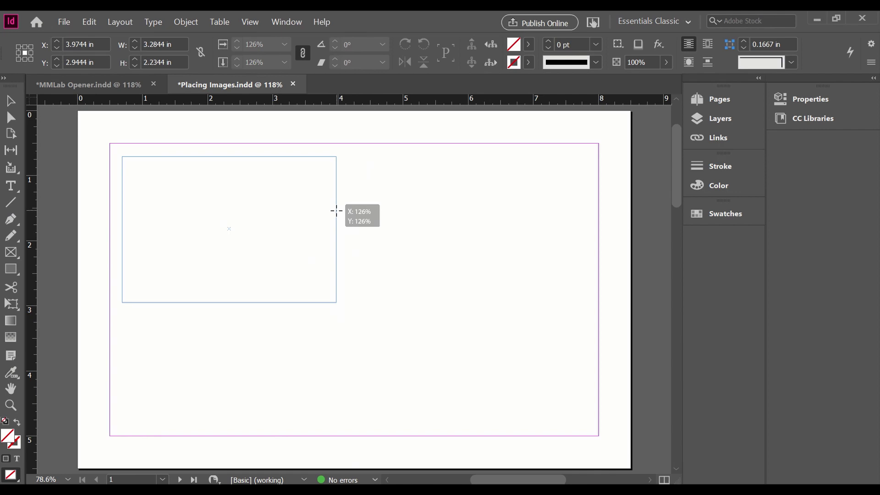
{"action": "left_click_drag", "start_coordinate": [336, 210], "coordinate": [337, 211]}
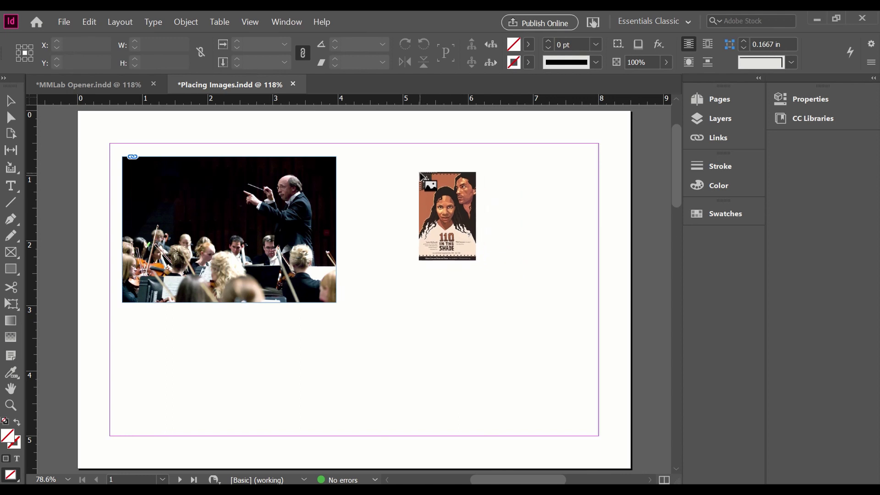
{"action": "left_click", "coordinate": [381, 159]}
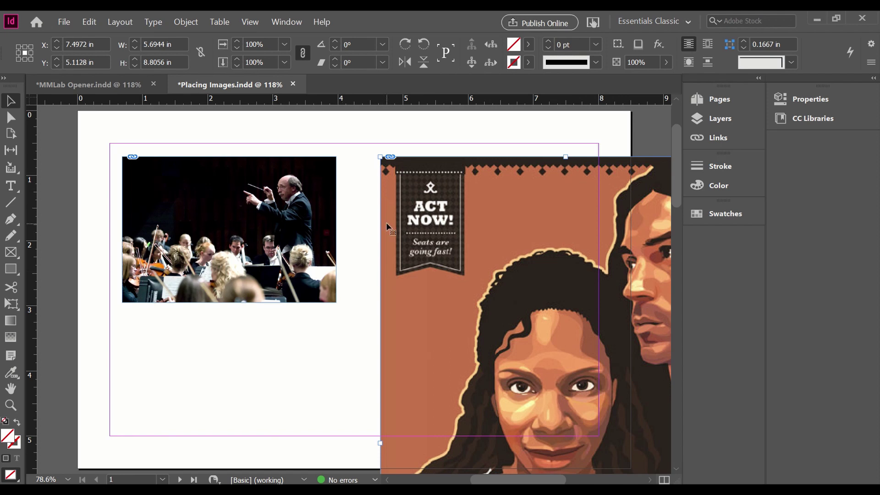
Step: Scale the poster to a 2.6773 × 4.14 in frame beside the photo and shift its image
{"action": "key", "text": "ctrl+minus"}
{"action": "key", "text": "ctrl+minus"}
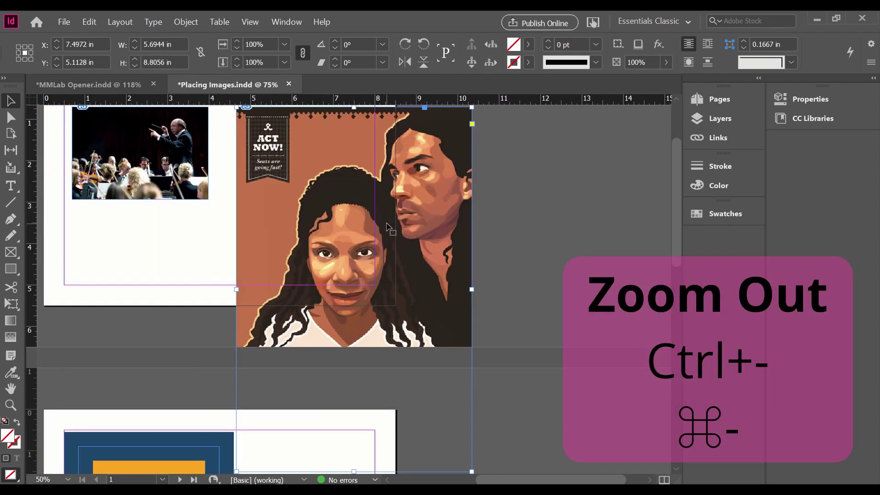
{"action": "left_click_drag", "start_coordinate": [472, 471], "coordinate": [323, 281]}
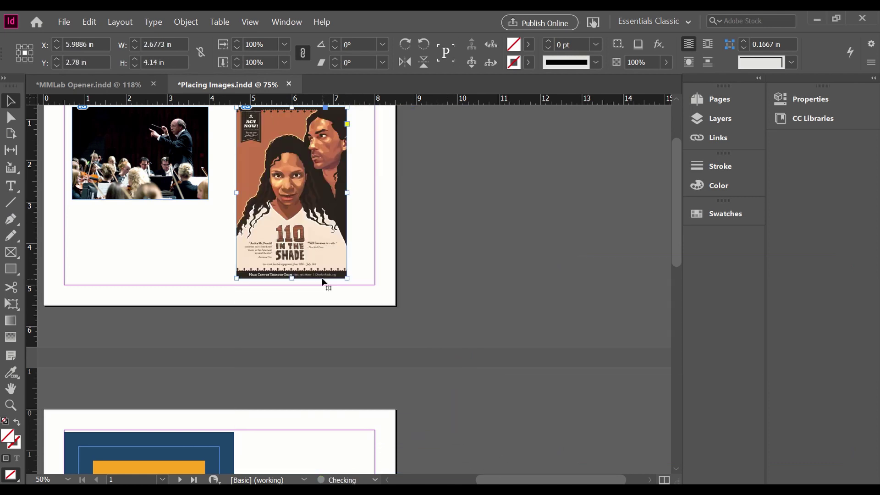
{"action": "key", "text": "ctrl+0"}
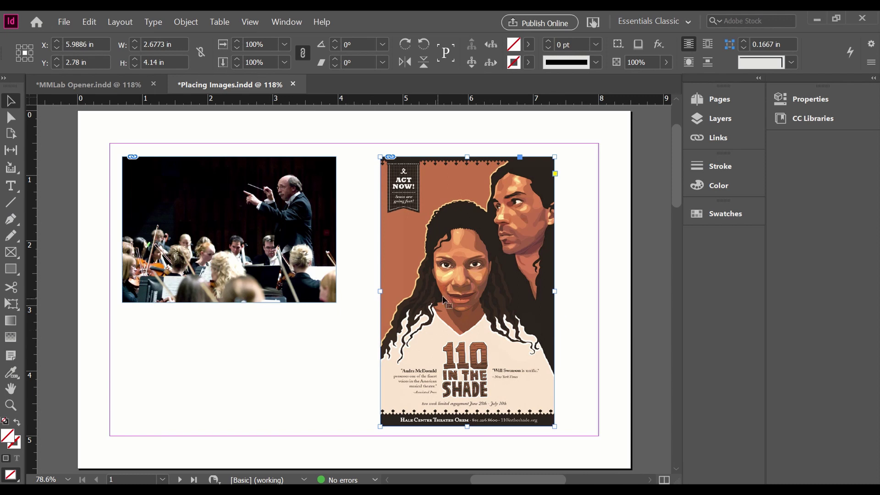
{"action": "left_click_drag", "start_coordinate": [476, 277], "coordinate": [403, 306]}
{"action": "left_click", "coordinate": [404, 306]}
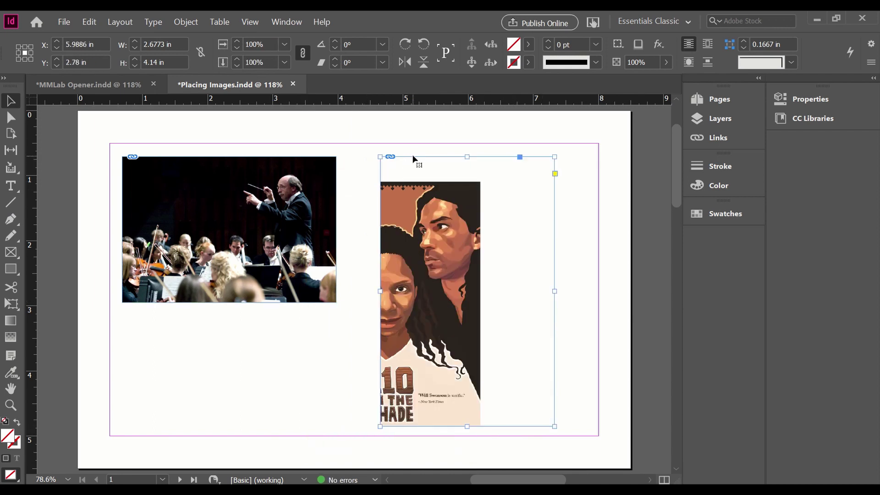
Step: Move the orange rectangle into the blue frame's opening
{"action": "scroll", "coordinate": [337, 340], "scroll_direction": "down", "scroll_amount": 8}
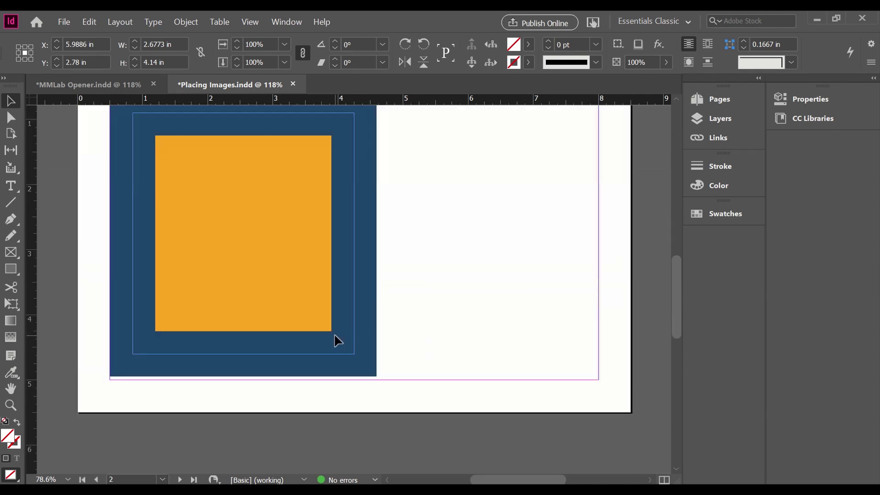
{"action": "scroll", "coordinate": [337, 340], "scroll_direction": "up", "scroll_amount": 3}
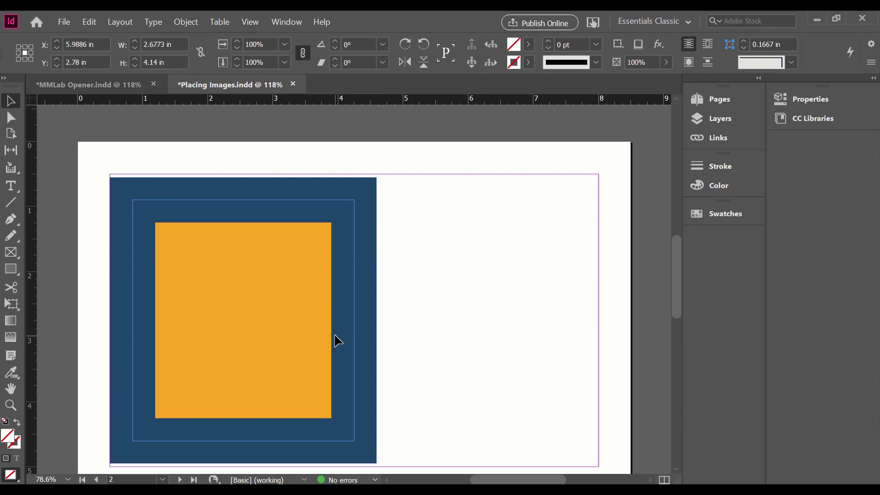
{"action": "left_click_drag", "start_coordinate": [678, 249], "coordinate": [678, 258]}
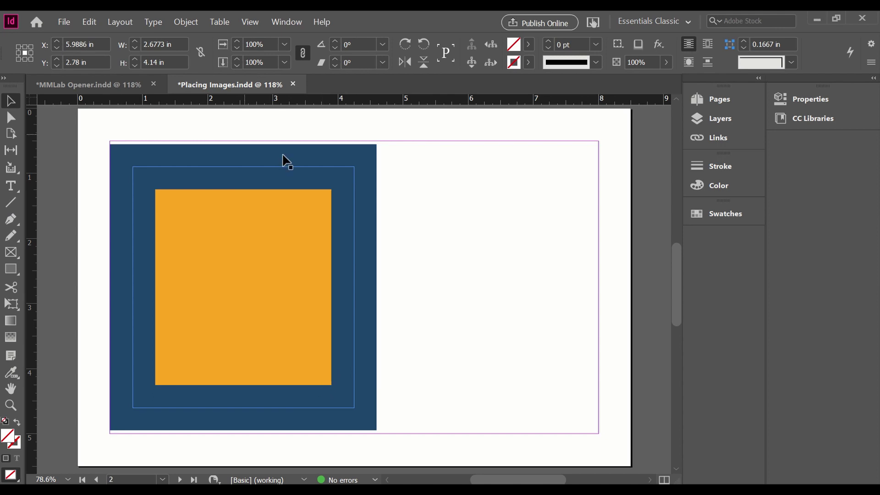
{"action": "left_click_drag", "start_coordinate": [241, 281], "coordinate": [526, 303]}
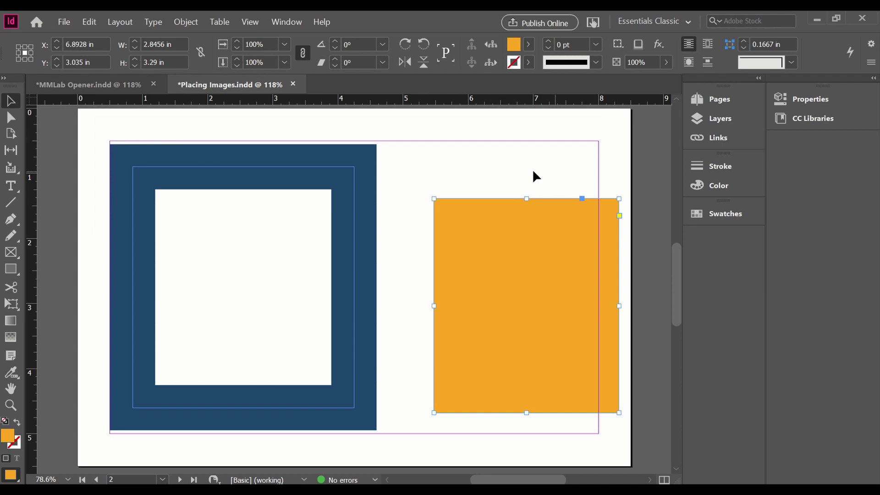
{"action": "left_click_drag", "start_coordinate": [485, 308], "coordinate": [312, 340]}
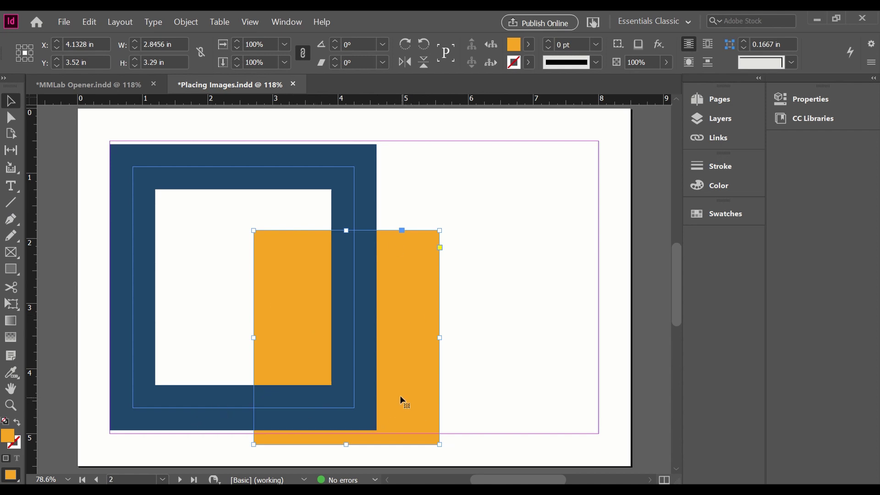
{"action": "left_click_drag", "start_coordinate": [419, 396], "coordinate": [316, 347]}
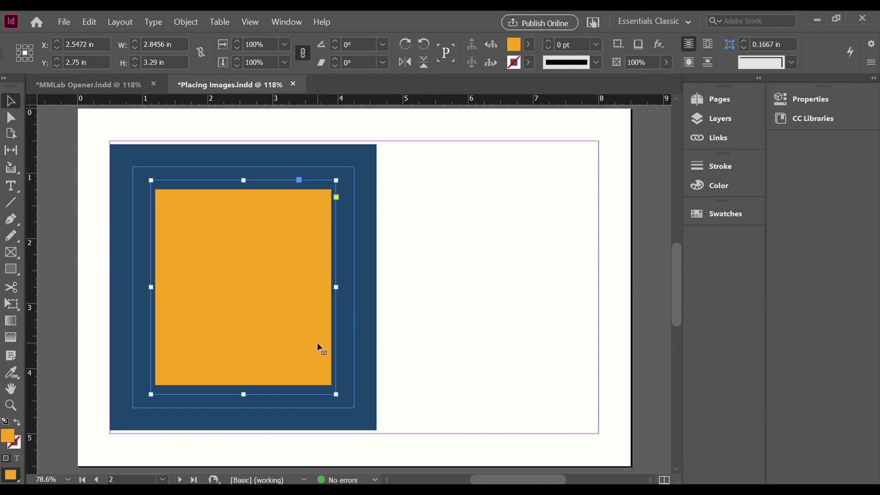
Step: Shorten the blue frame from its bottom edge and return to page 1
{"action": "left_click", "coordinate": [346, 351]}
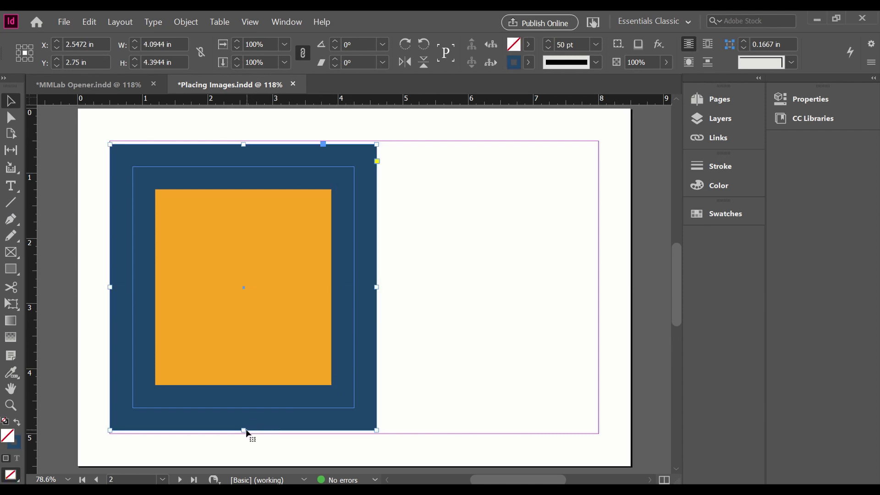
{"action": "left_click_drag", "start_coordinate": [245, 429], "coordinate": [251, 406]}
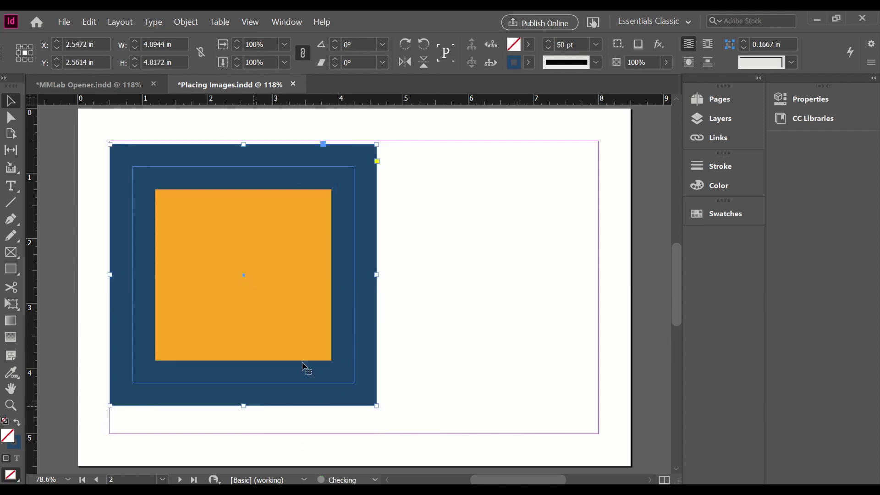
{"action": "left_click", "coordinate": [478, 325]}
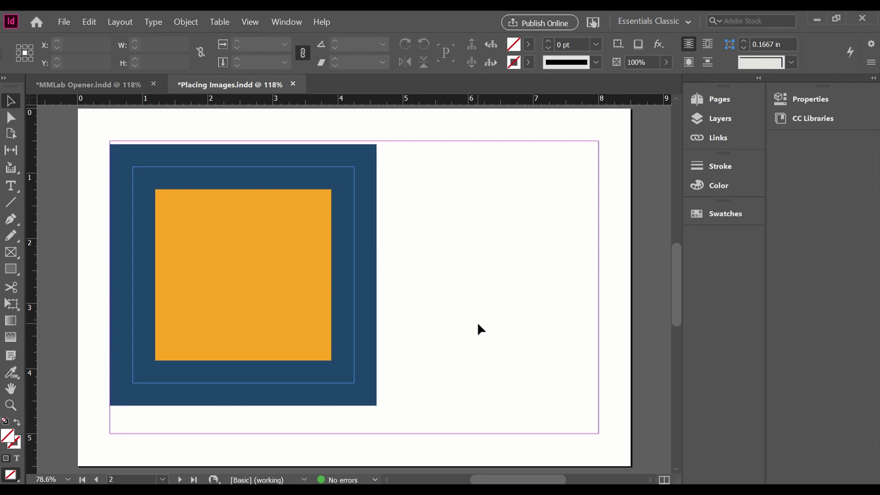
{"action": "scroll", "coordinate": [477, 321], "scroll_direction": "up", "scroll_amount": 10}
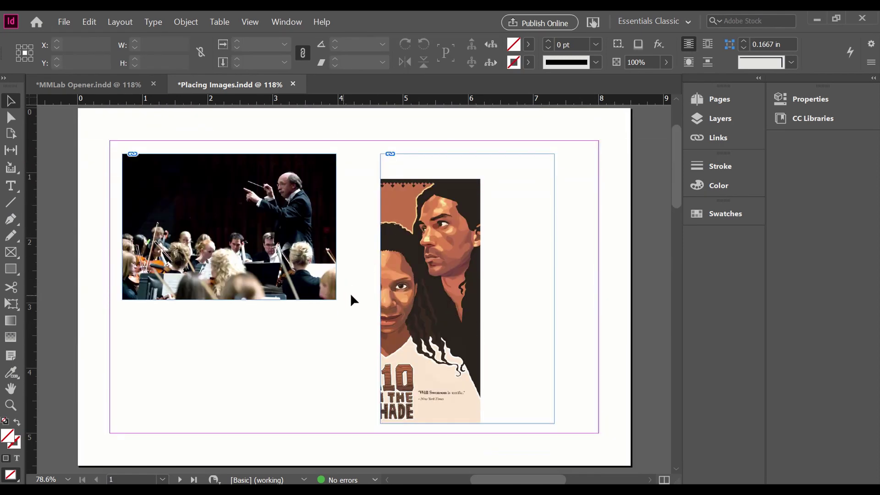
Step: Show the Properties panel for the poster frame, including its Frame Fitting section
{"action": "left_click", "coordinate": [435, 270]}
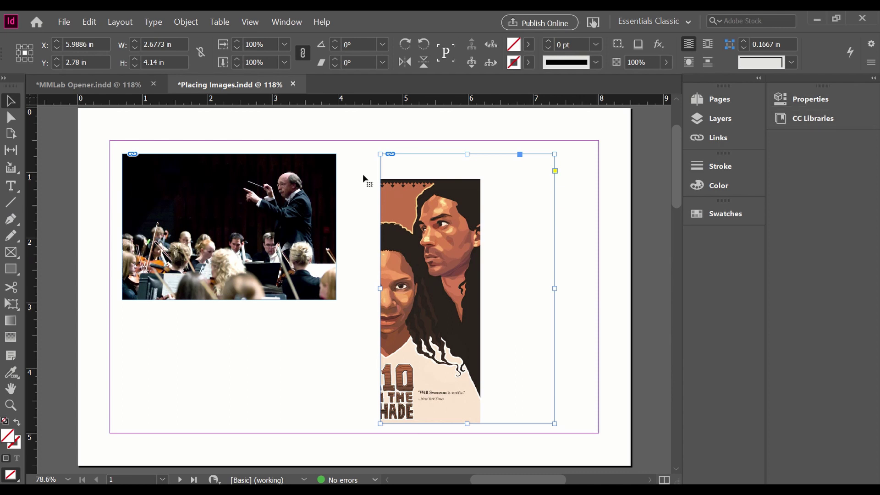
{"action": "left_click", "coordinate": [287, 22]}
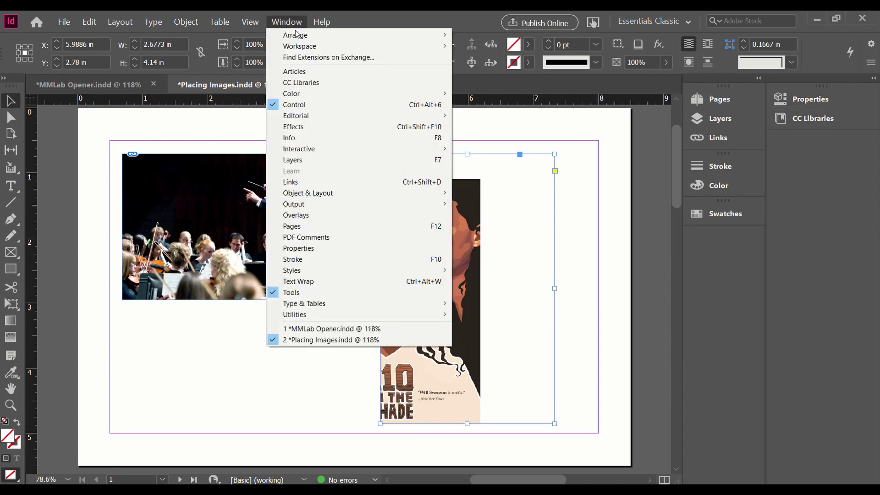
{"action": "left_click", "coordinate": [323, 250]}
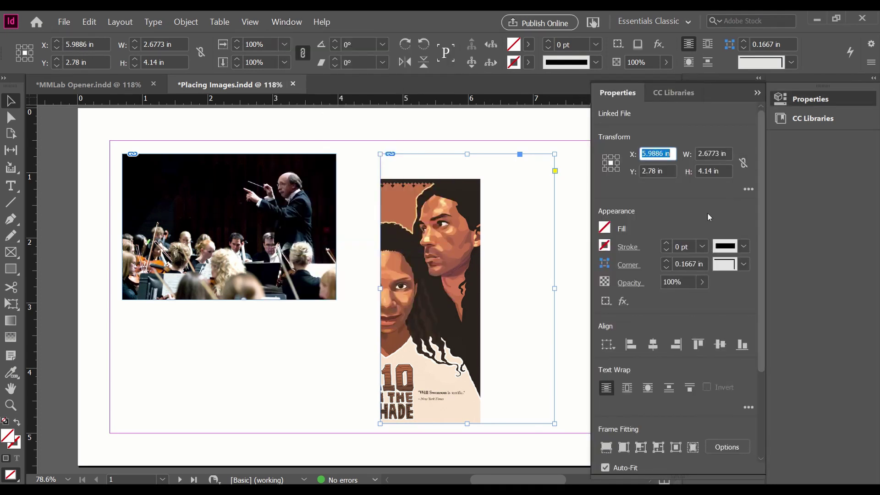
{"action": "scroll", "coordinate": [666, 196], "scroll_direction": "down", "scroll_amount": 3}
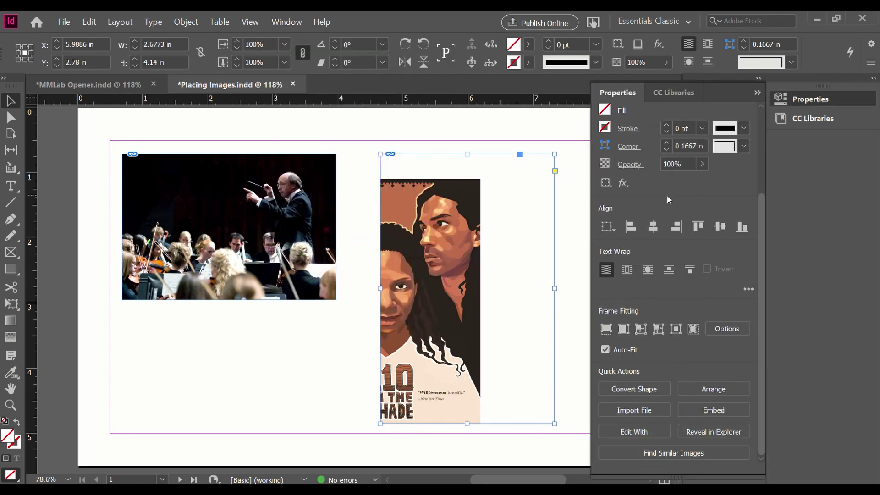
{"action": "scroll", "coordinate": [667, 196], "scroll_direction": "up", "scroll_amount": 3}
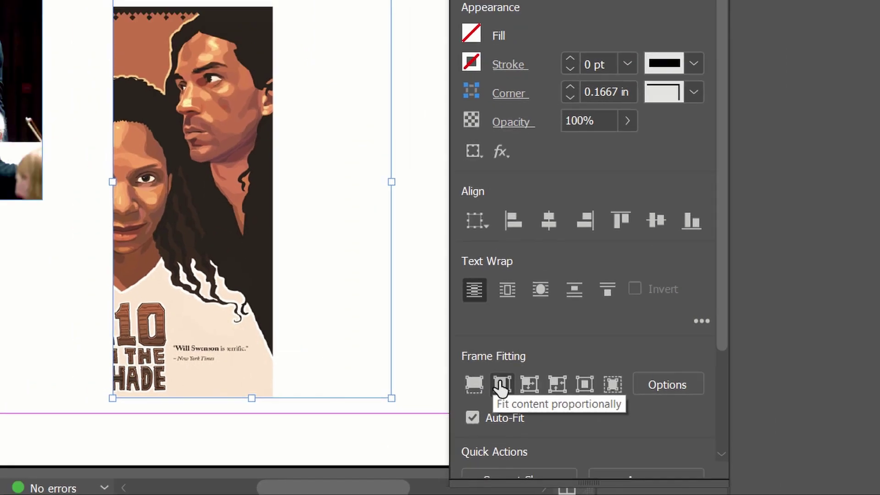
Step: Apply Fit Content Proportionally with Auto-Fit and keep the frame at 2.6773 × 4.14 in
{"action": "left_click", "coordinate": [465, 339]}
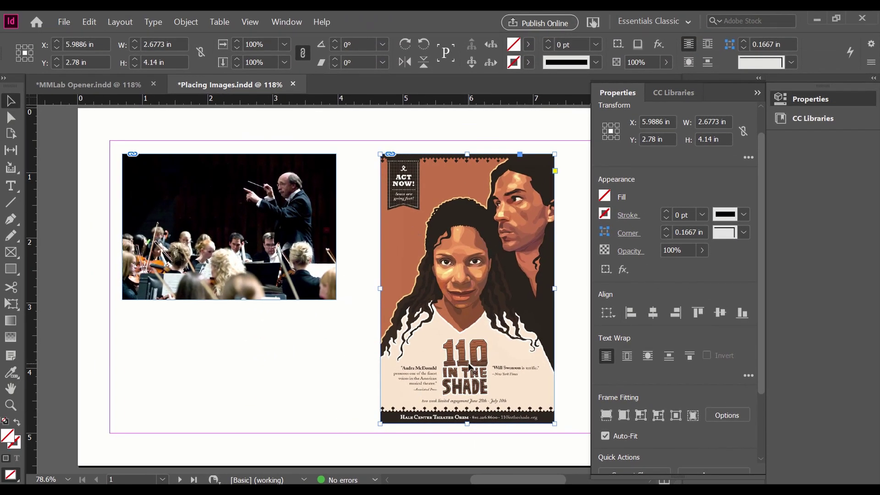
{"action": "left_click_drag", "start_coordinate": [468, 424], "coordinate": [469, 334]}
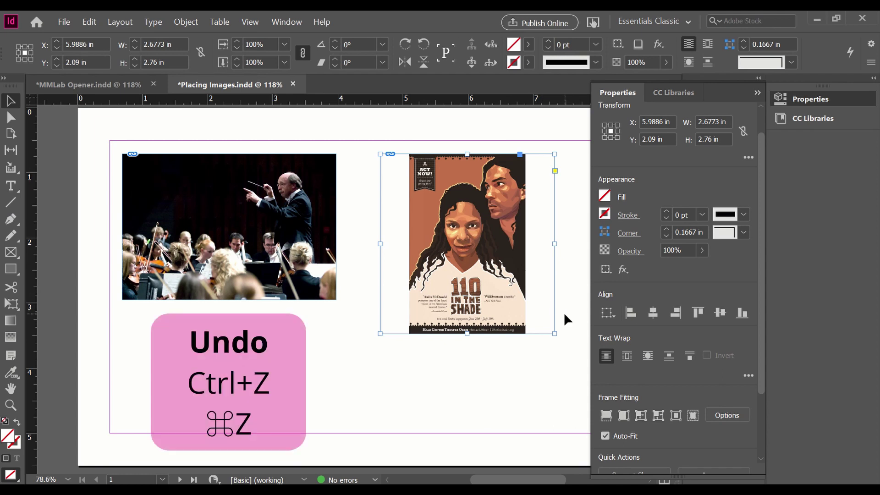
{"action": "key", "text": "ctrl+z"}
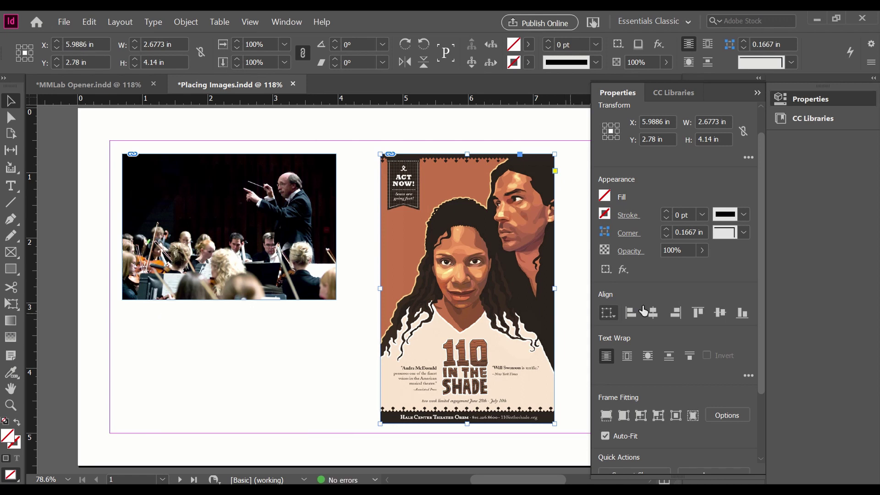
Step: Crop the poster below the faces, then resize the frame to 2.7929 × 2.9 in with Auto-Fit on
{"action": "left_click", "coordinate": [605, 436]}
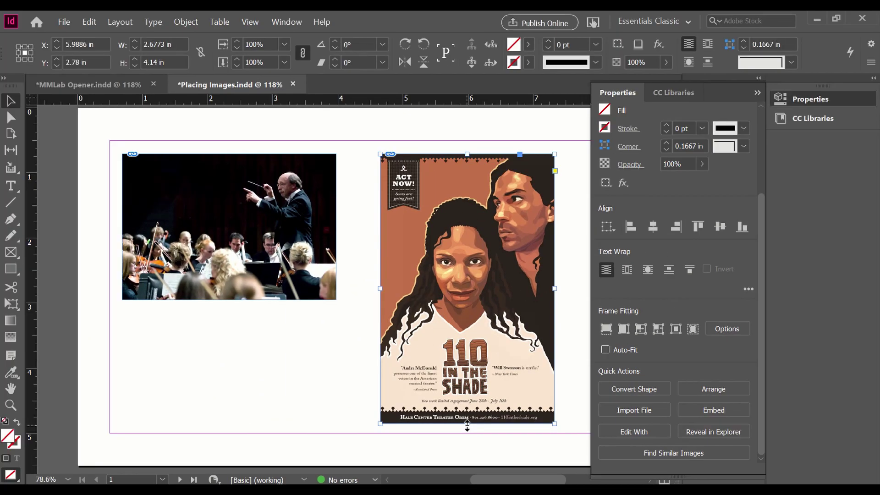
{"action": "left_click_drag", "start_coordinate": [467, 424], "coordinate": [490, 336]}
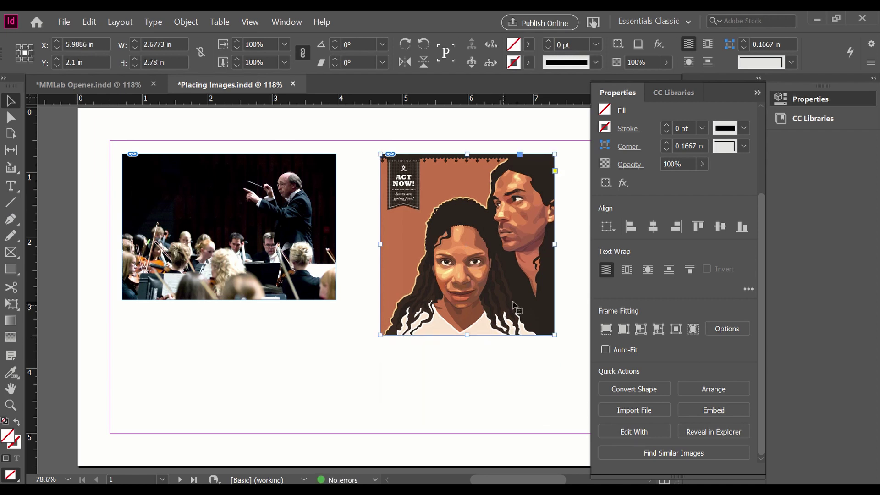
{"action": "left_click", "coordinate": [605, 350]}
{"action": "mouse_move", "coordinate": [554, 335]}
{"action": "left_mouse_down"}
{"action": "mouse_move", "coordinate": [519, 299]}
{"action": "mouse_move", "coordinate": [560, 343]}
{"action": "left_mouse_up"}
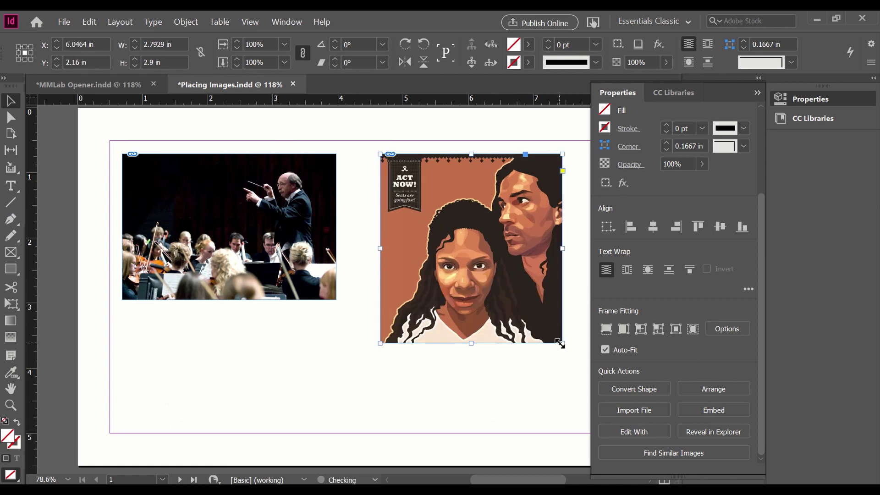